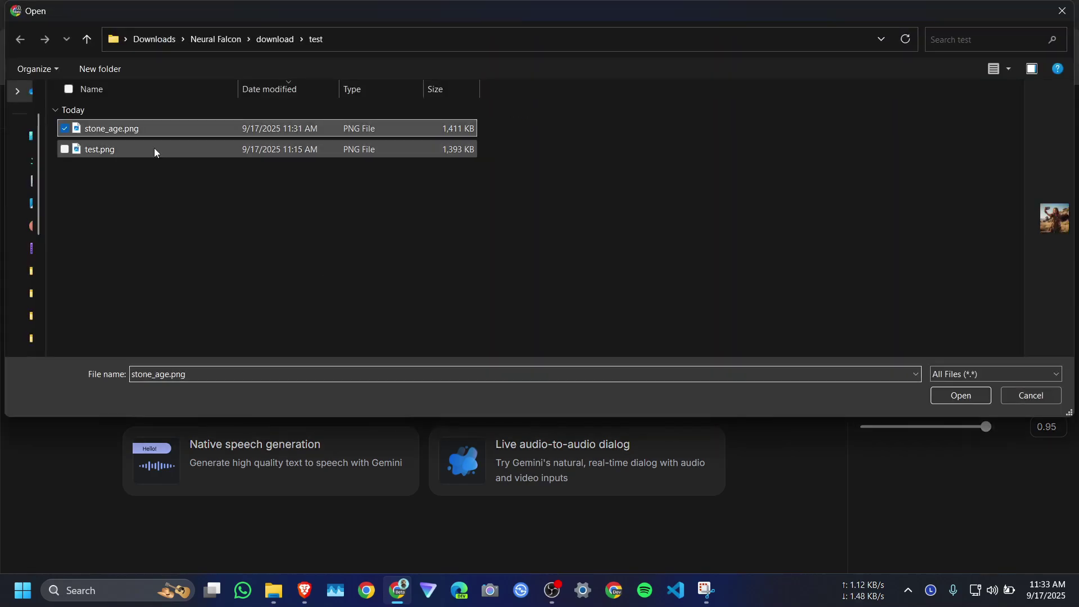
# Ask for a 16:9 version of stone_age.png, then view the original and the result full size
pyautogui.click(957, 398)
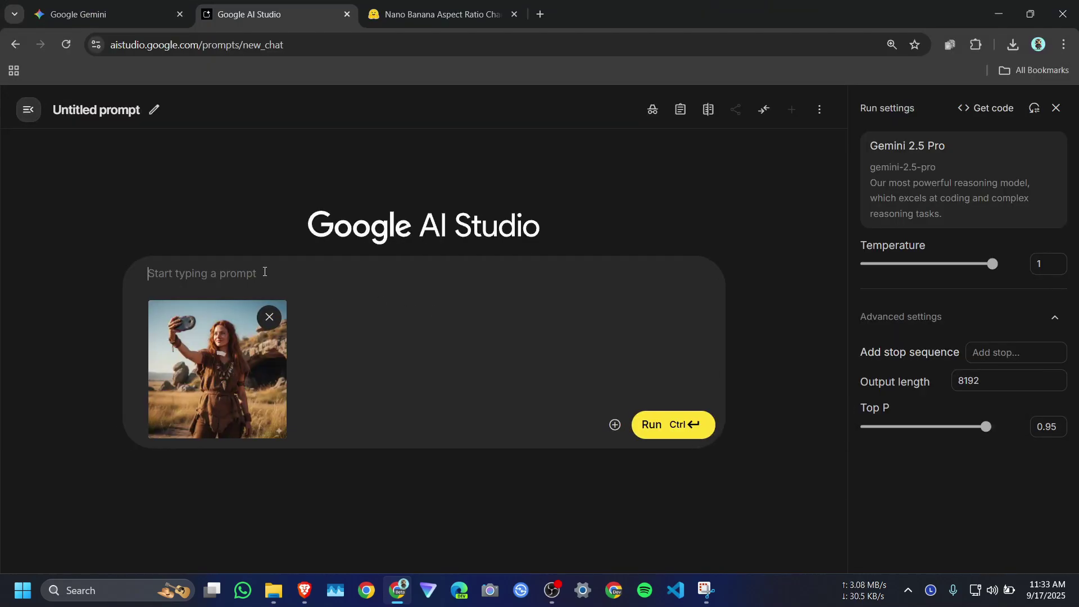
pyautogui.write('change the aspect')
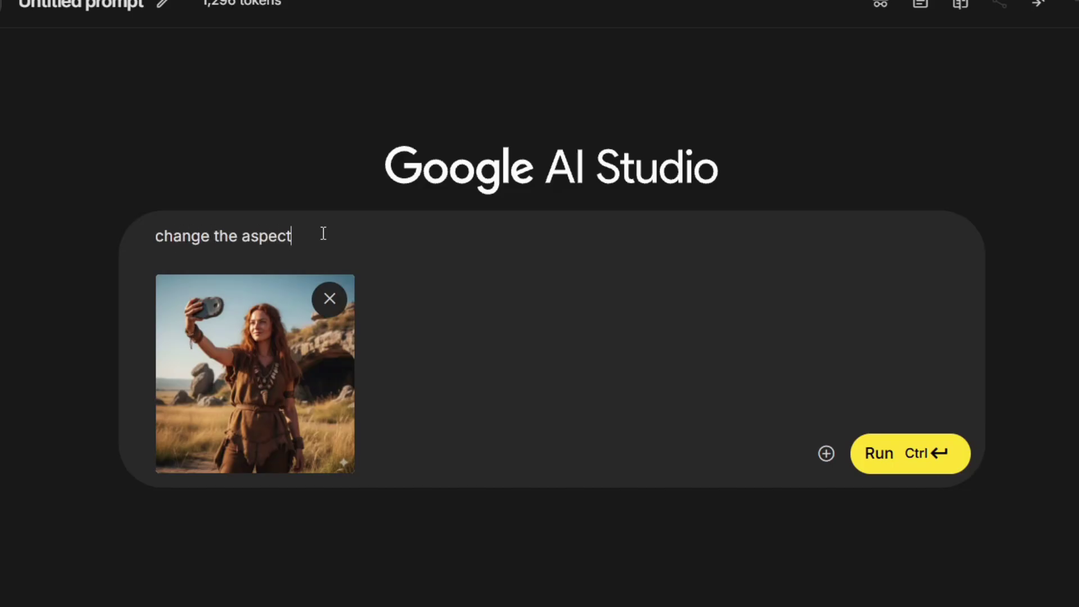
pyautogui.write(' ration to 16:9')
pyautogui.click(900, 468)
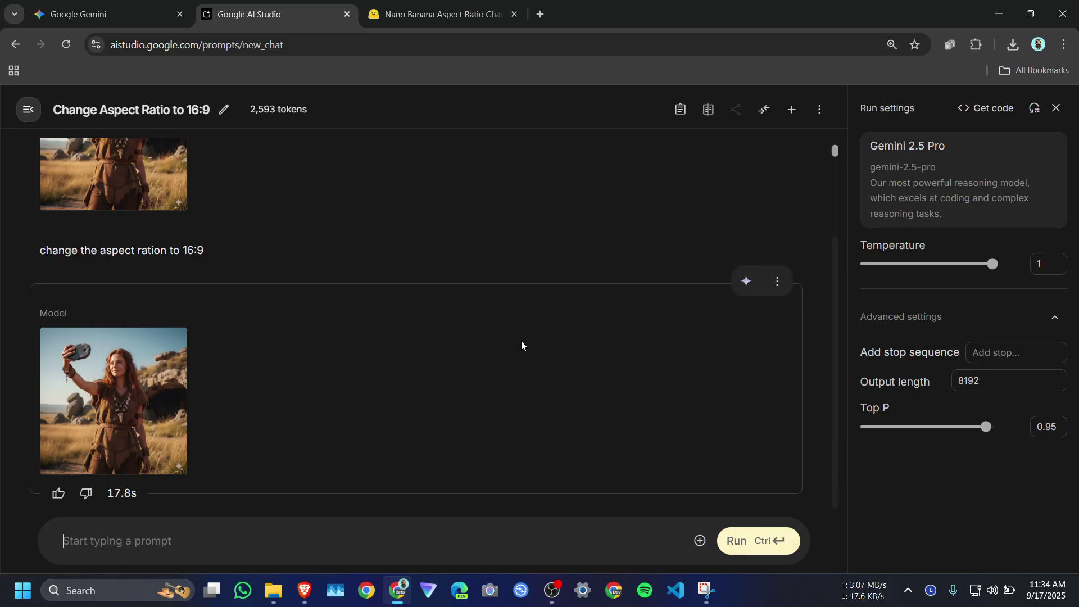
pyautogui.scroll(3, 470, 364)
pyautogui.click(169, 273)
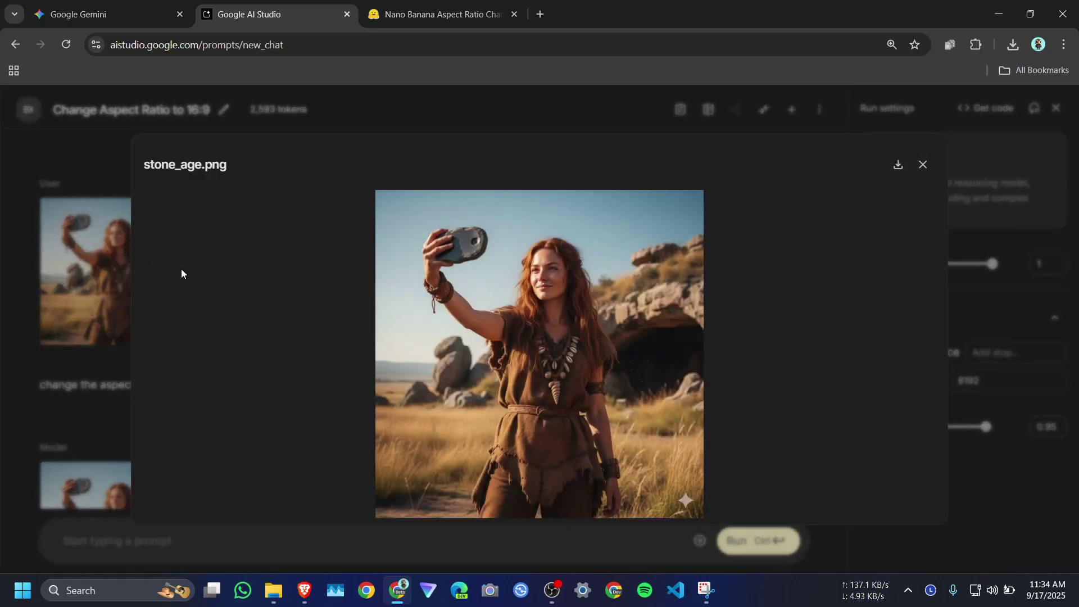
pyautogui.click(922, 165)
pyautogui.scroll(-2, 169, 422)
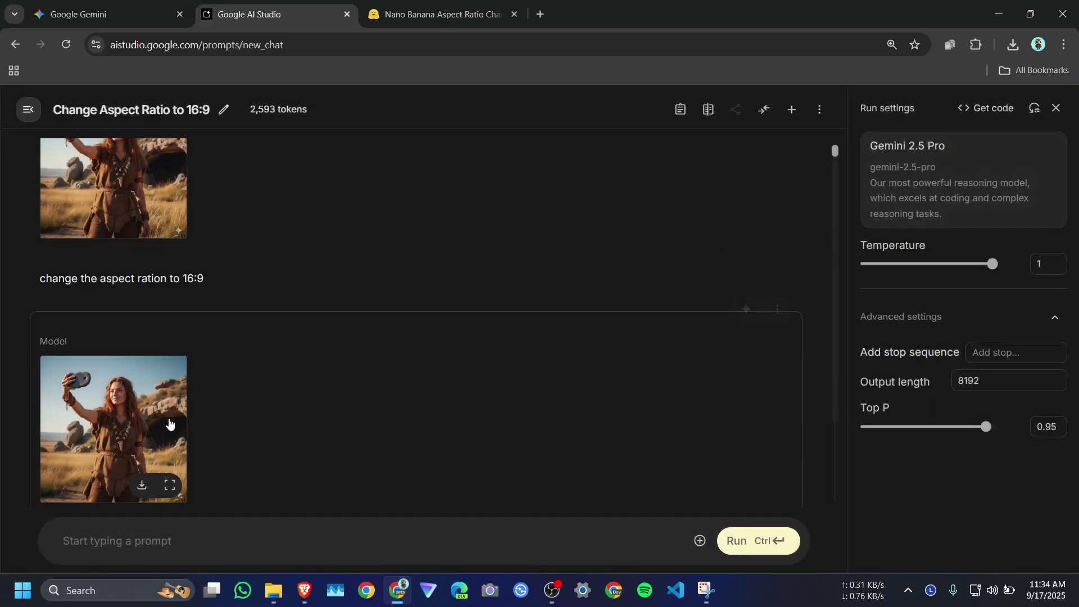
pyautogui.click(128, 395)
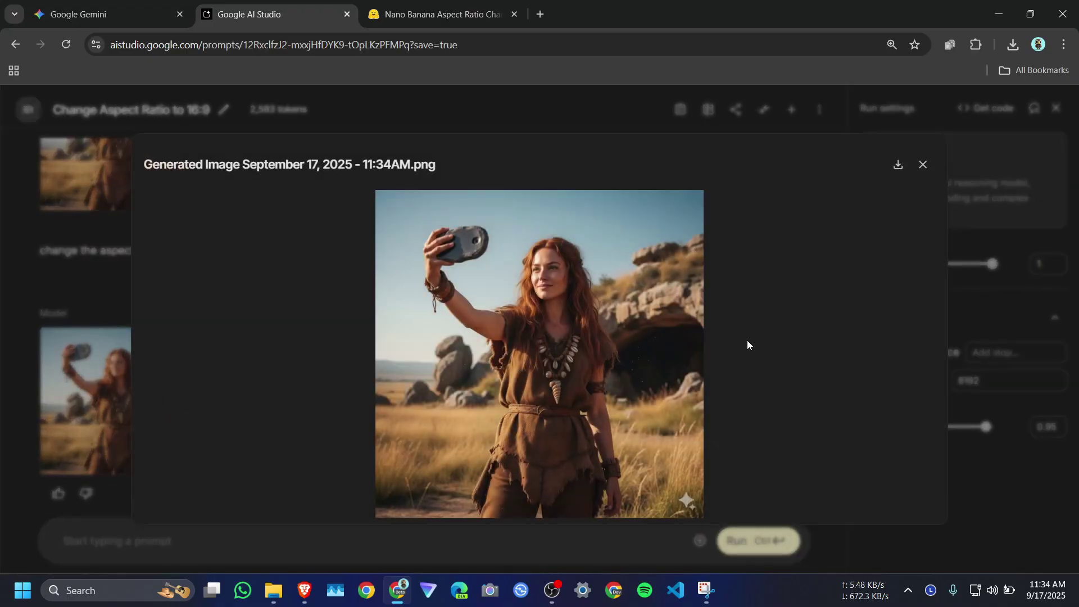
pyautogui.press('Escape')
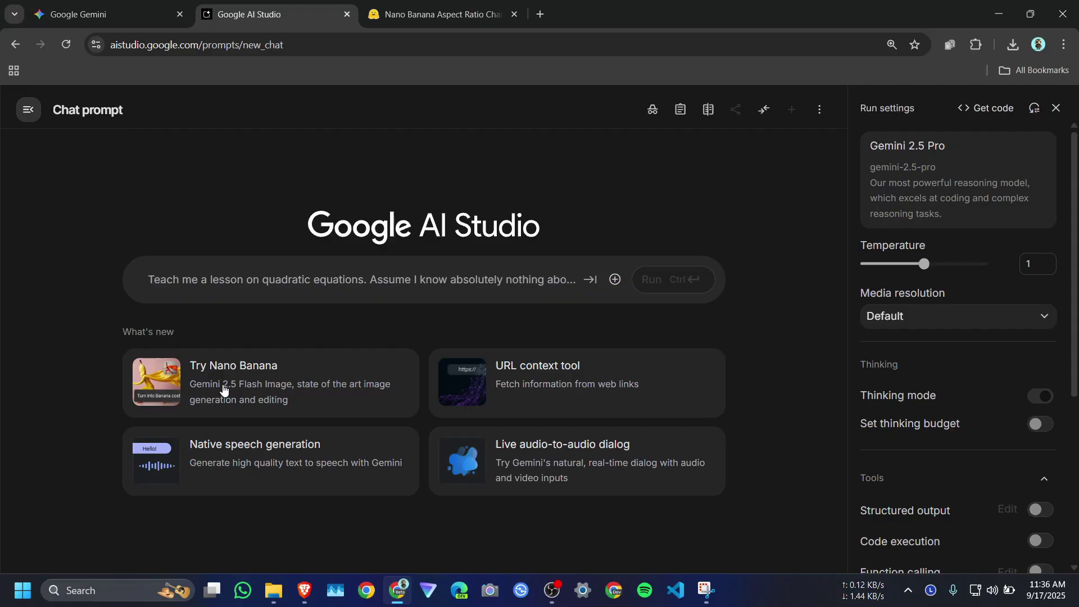
# Start a Nano Banana chat and clear its sample prompt
pyautogui.click(224, 390)
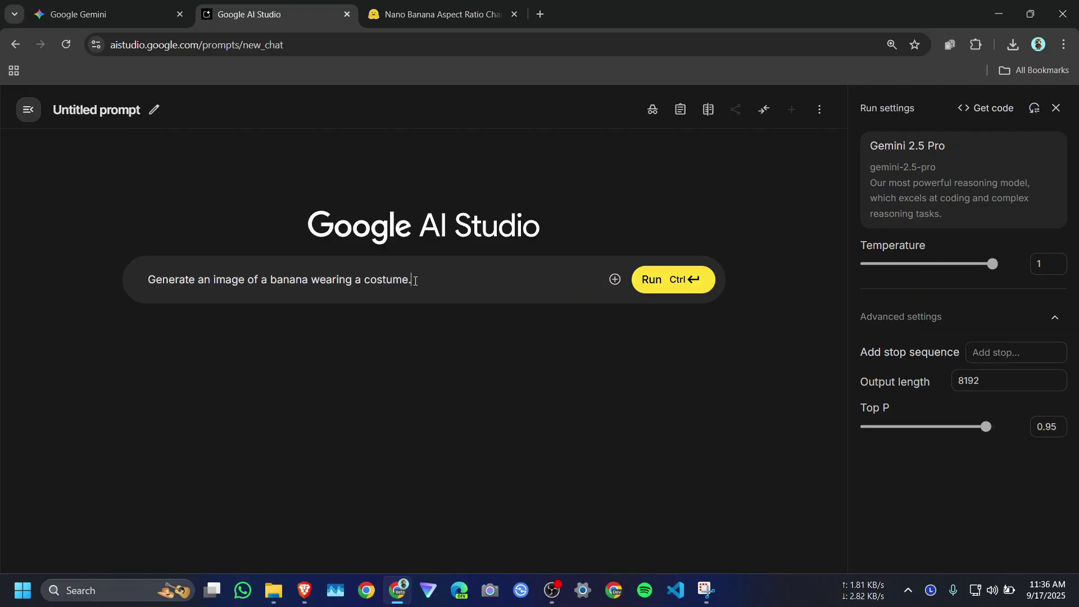
pyautogui.moveTo(416, 280); pyautogui.dragTo(75, 287)
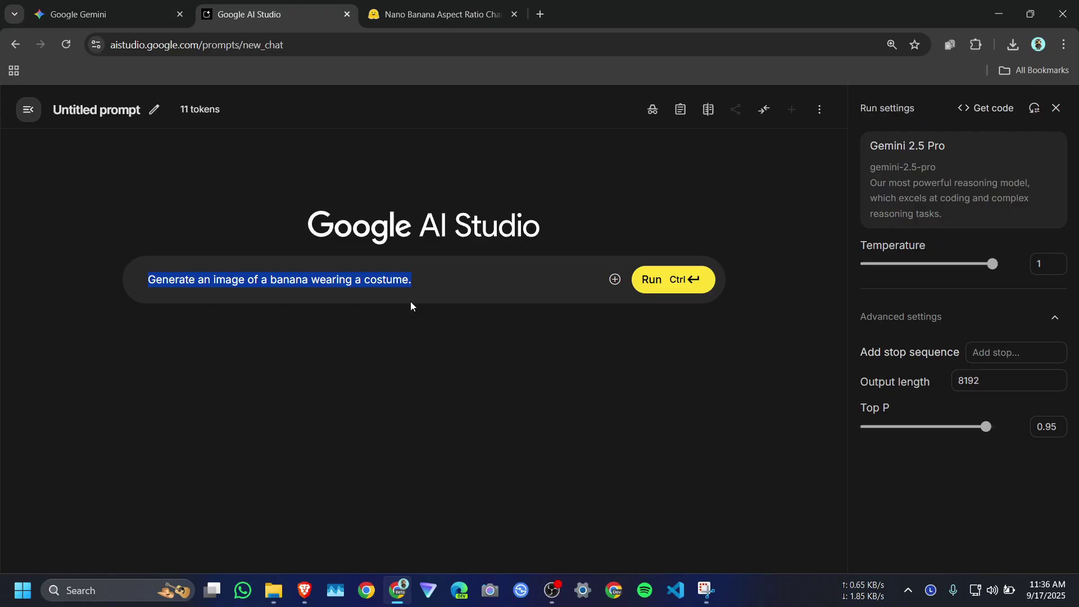
pyautogui.press('BackSpace')
# Upload stone_age.png as an attachment to the empty prompt
pyautogui.click(615, 280)
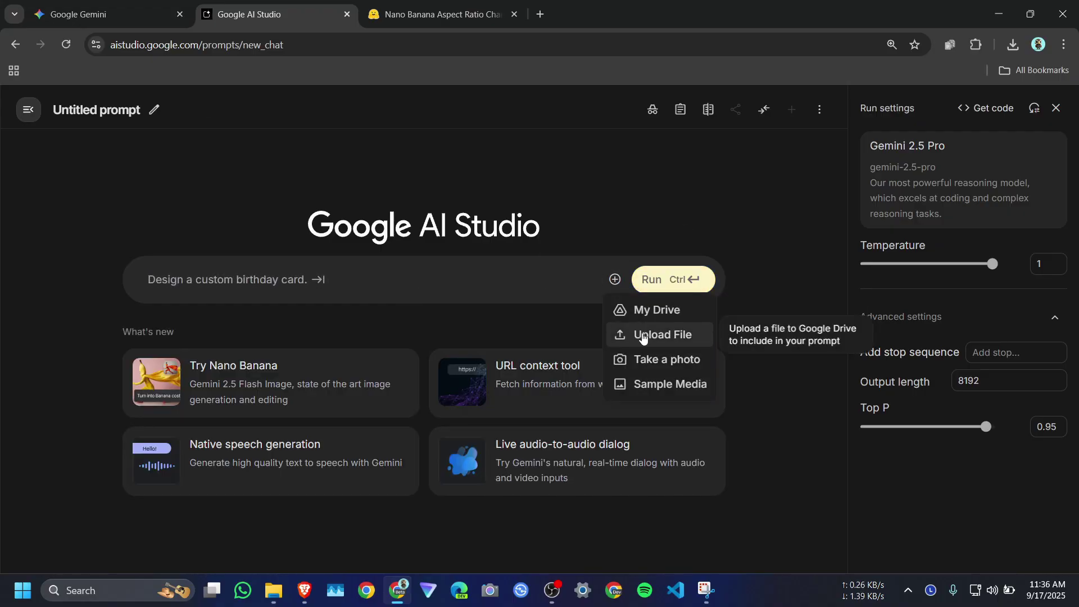
pyautogui.click(644, 336)
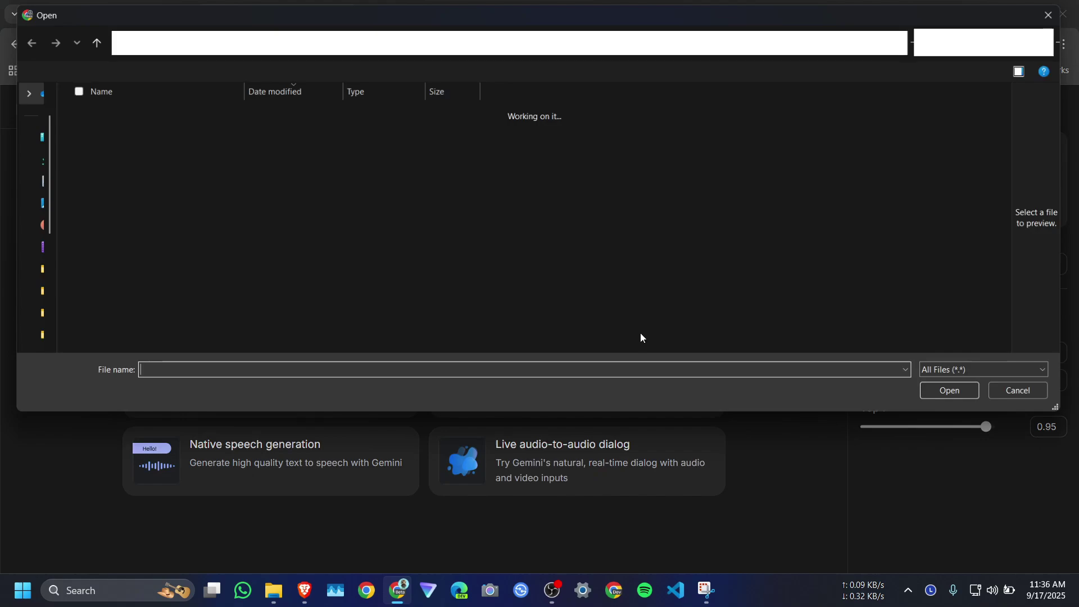
pyautogui.click(116, 147)
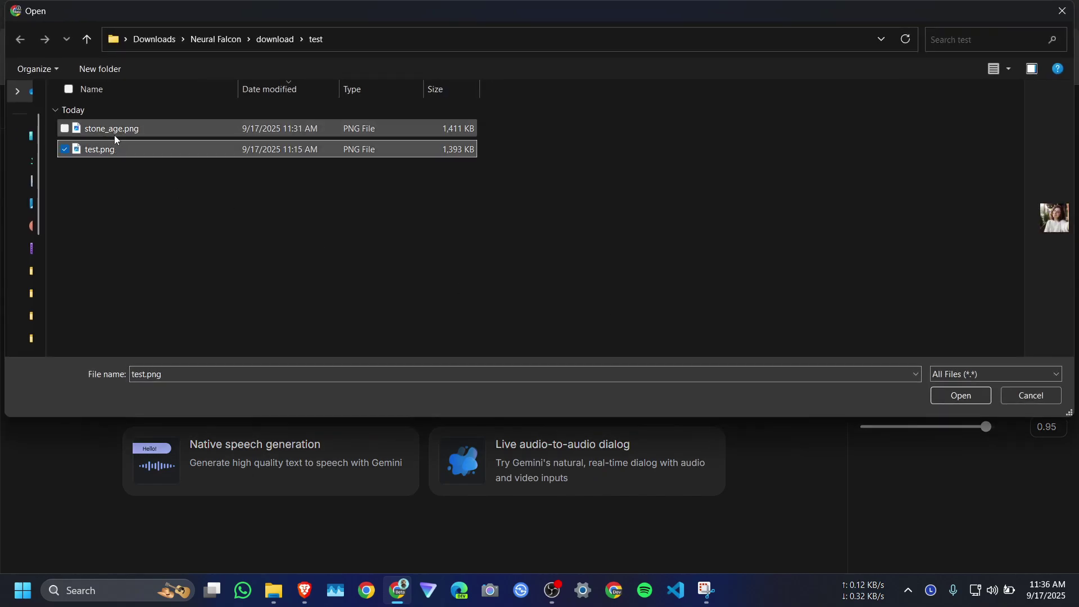
pyautogui.click(114, 131)
pyautogui.click(959, 395)
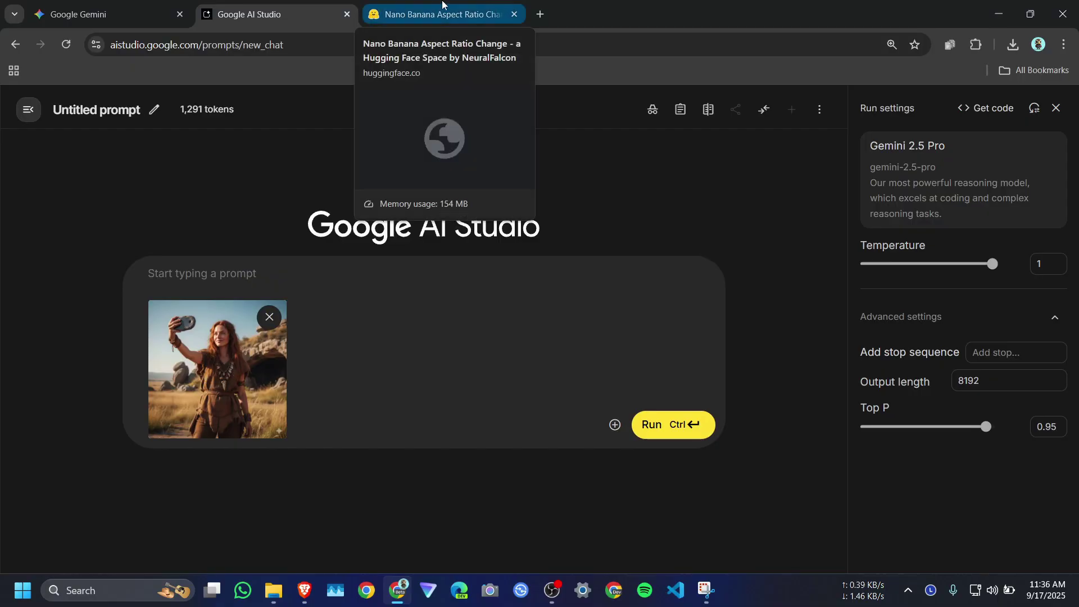
# Generate a blank canvas and prompt with the 16:9 preset in the Aspect Ratio Change space
pyautogui.click(443, 5)
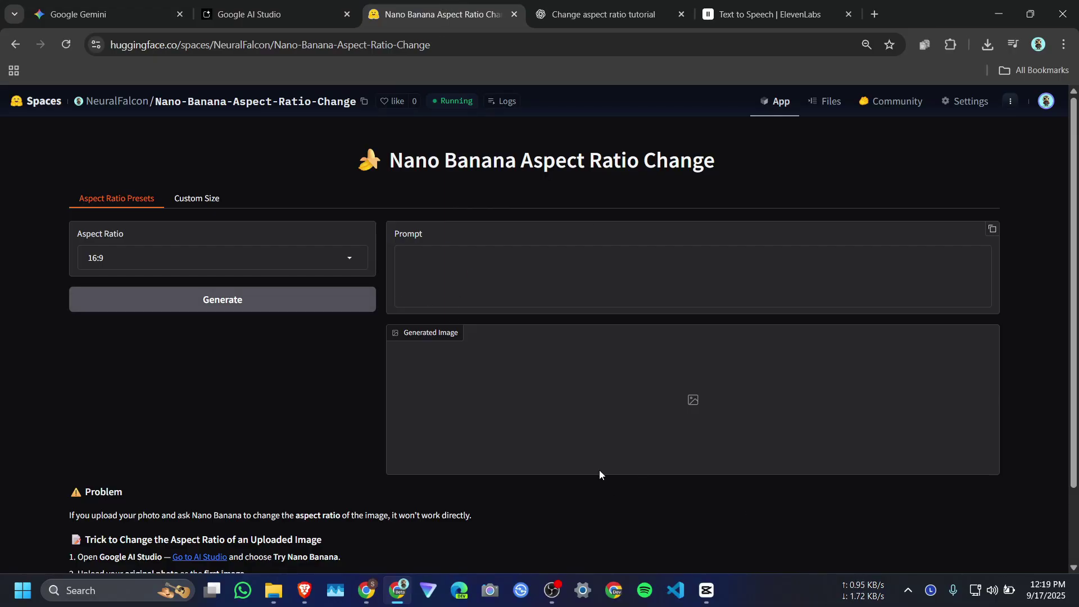
pyautogui.scroll(-1, 599, 470)
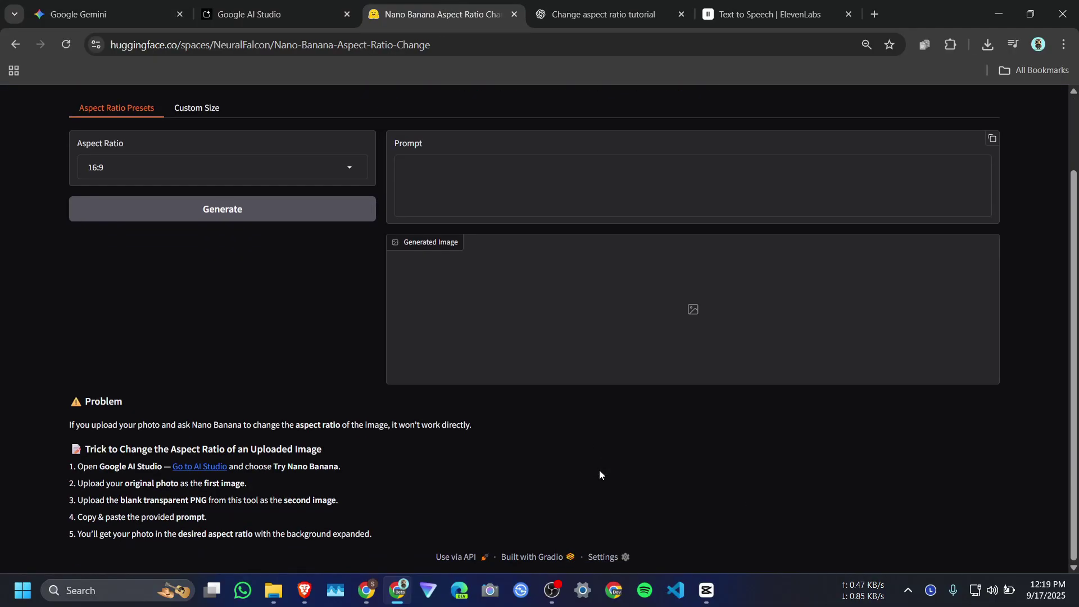
pyautogui.scroll(1, 599, 470)
pyautogui.click(195, 201)
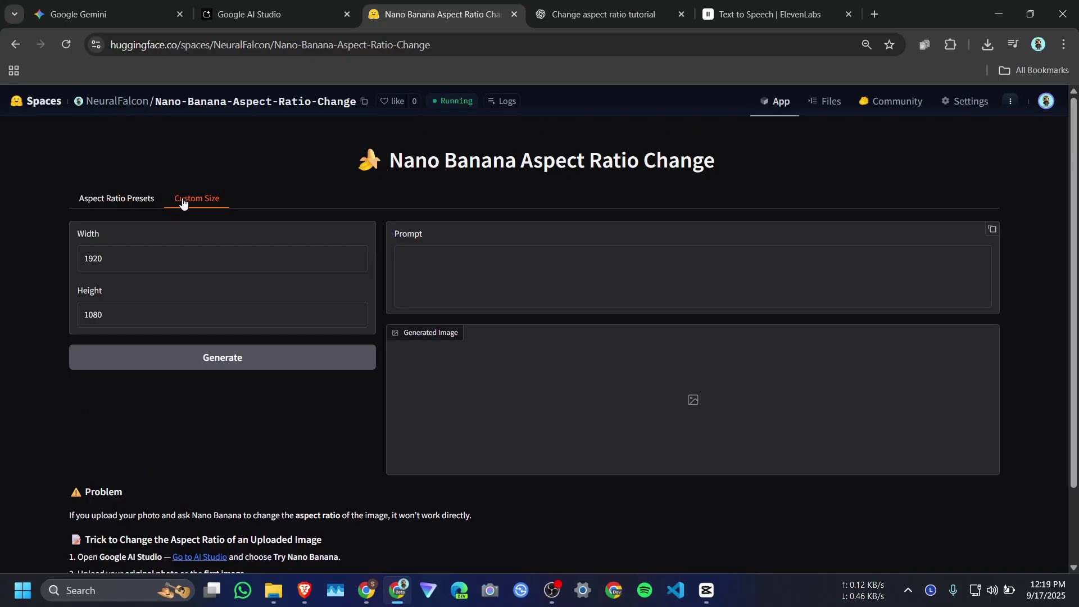
pyautogui.click(136, 204)
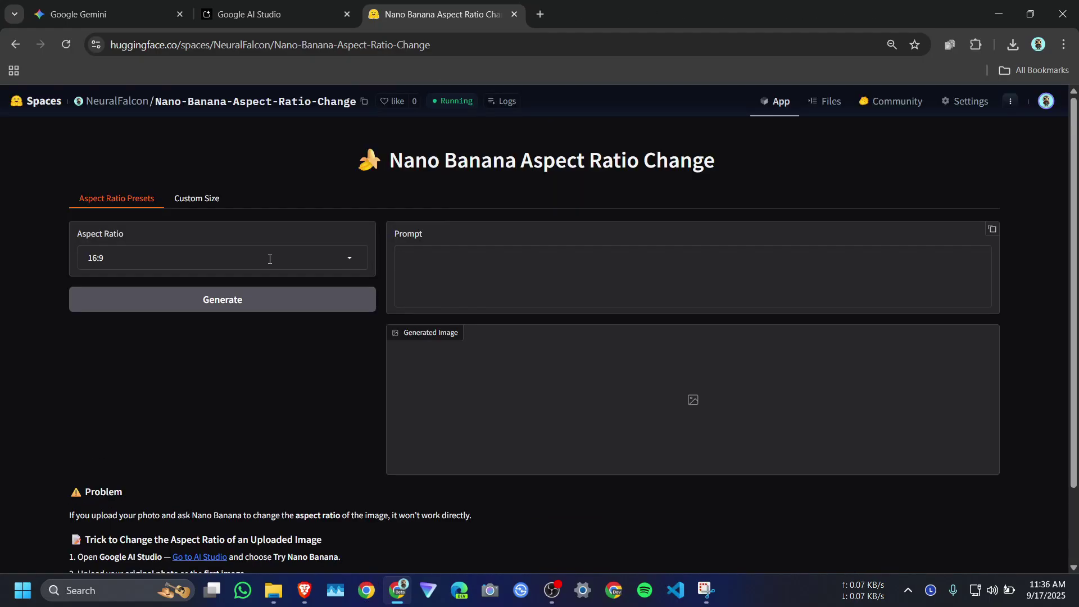
pyautogui.click(270, 259)
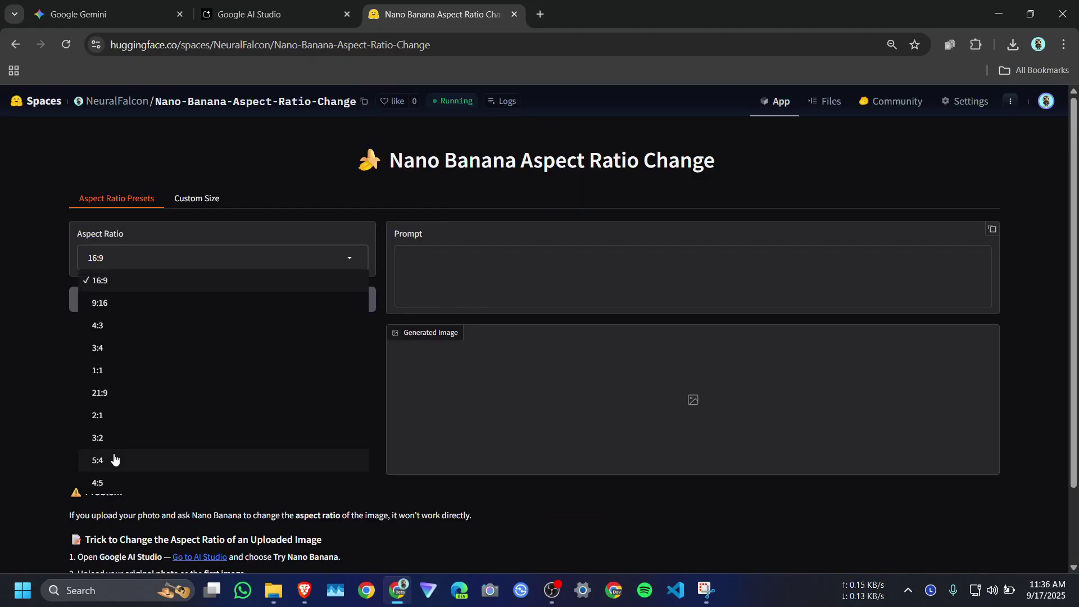
pyautogui.click(52, 395)
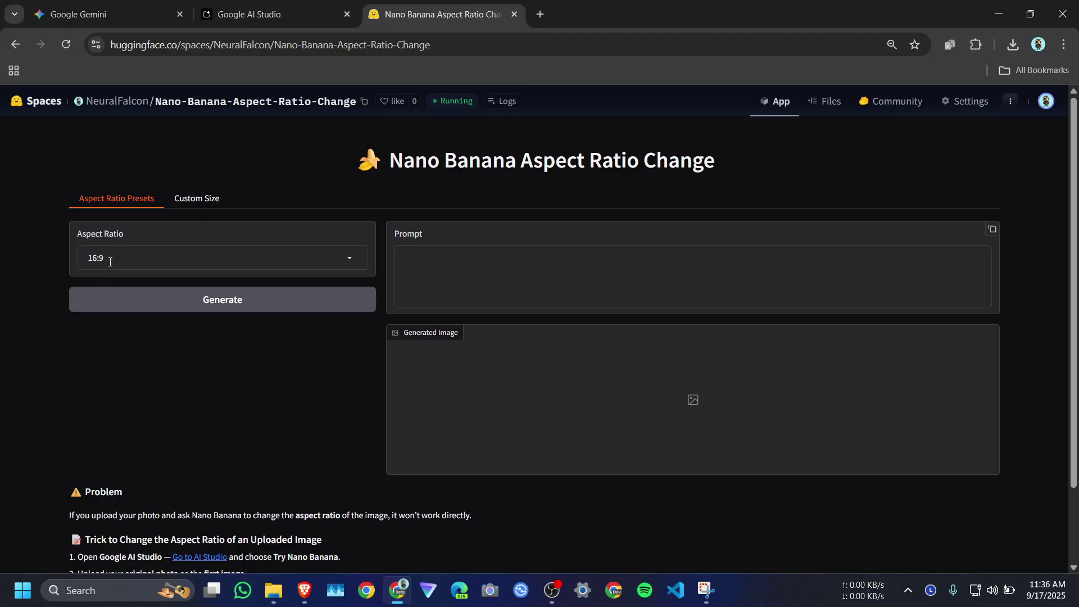
pyautogui.click(134, 295)
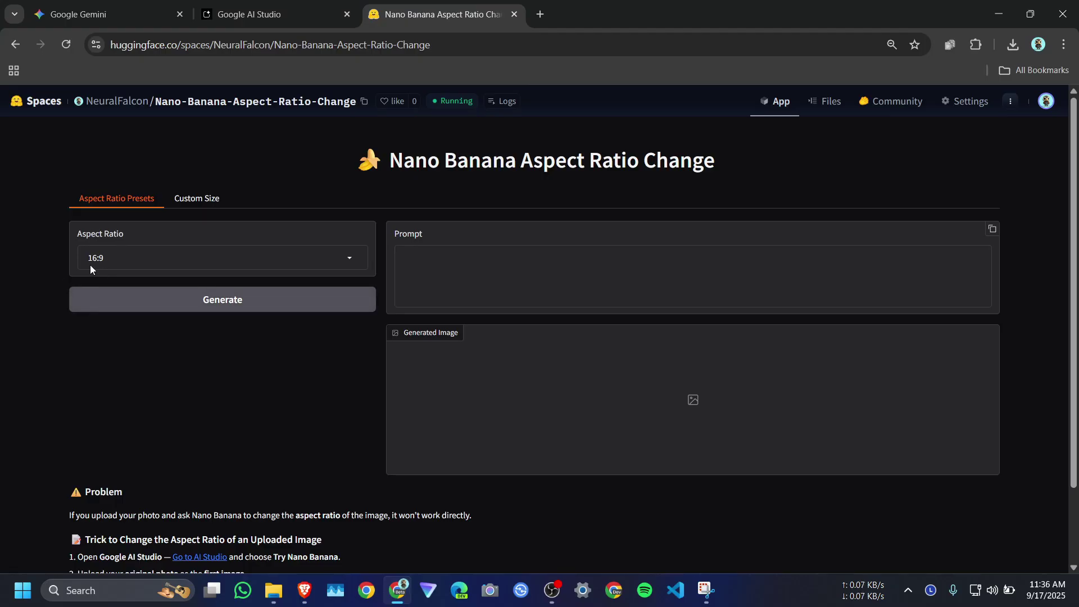
pyautogui.click(176, 302)
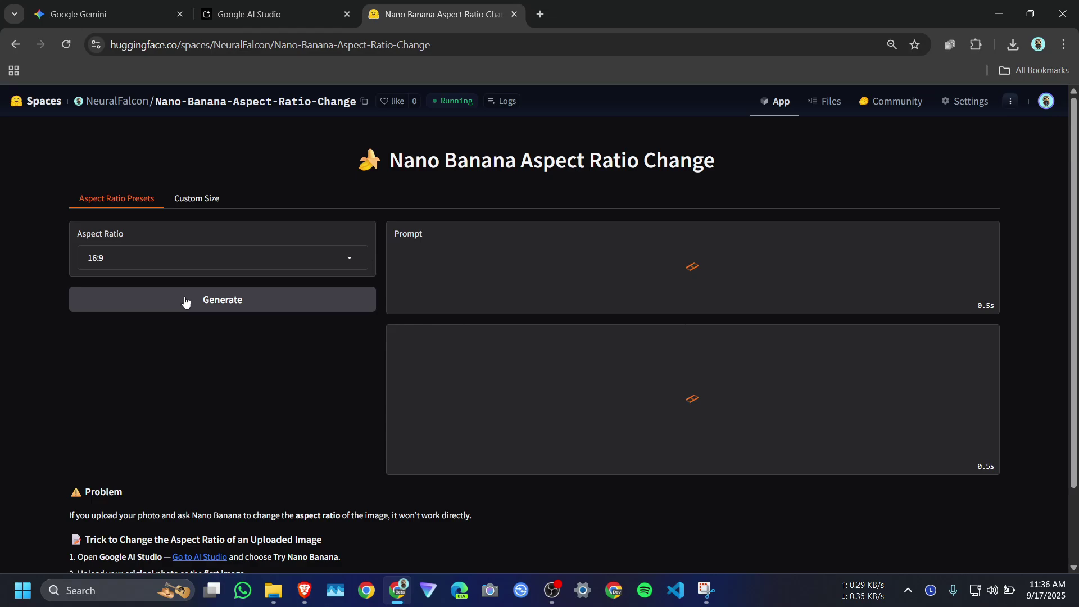
pyautogui.scroll(-3, 611, 313)
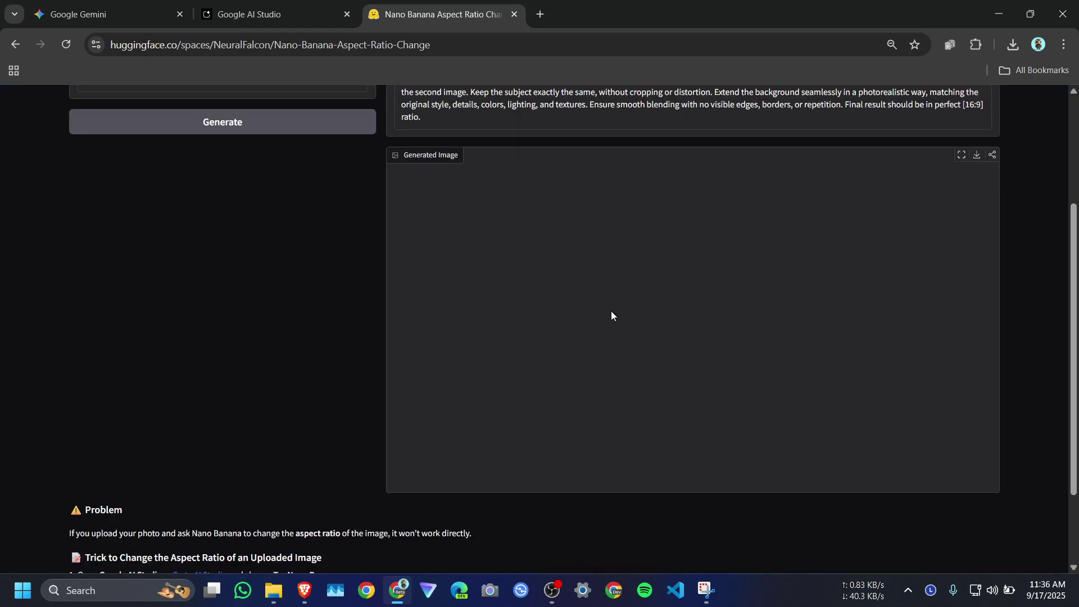
# Copy the blank 16:9 canvas image to the clipboard
pyautogui.click(925, 291)
pyautogui.click(270, 13)
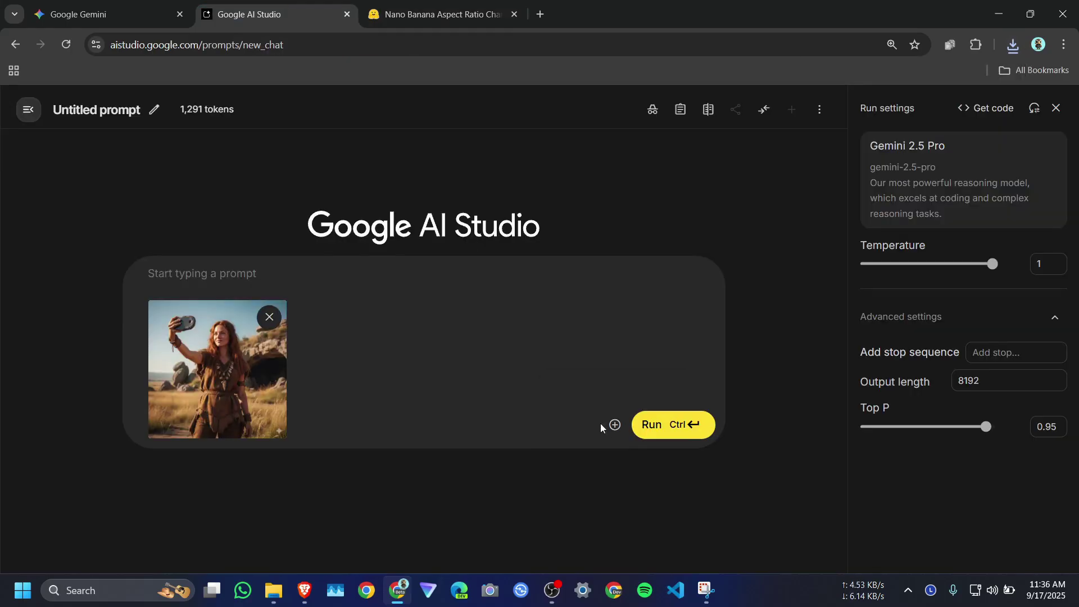
pyautogui.click(614, 424)
pyautogui.click(636, 480)
pyautogui.rightClick(651, 317)
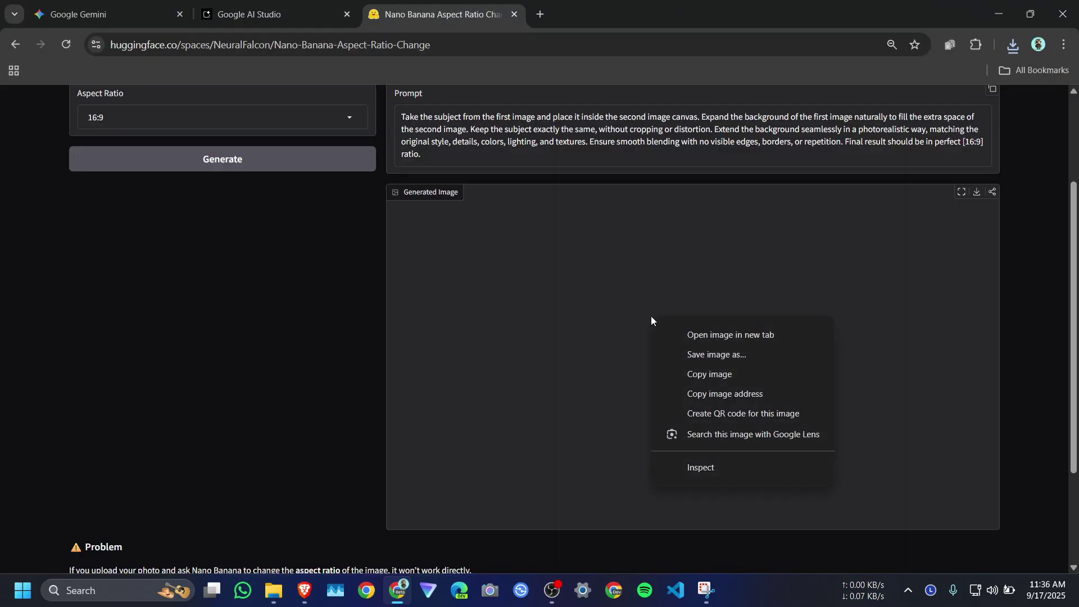
pyautogui.click(709, 377)
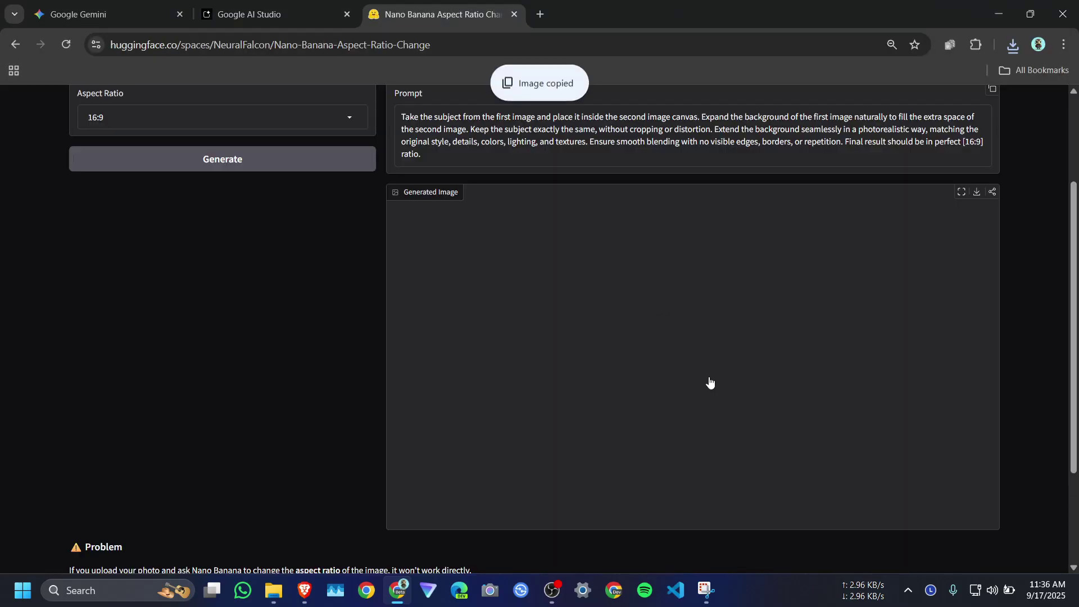
# Paste the blank 16:9 canvas into the AI Studio prompt box
pyautogui.click(253, 13)
pyautogui.rightClick(296, 266)
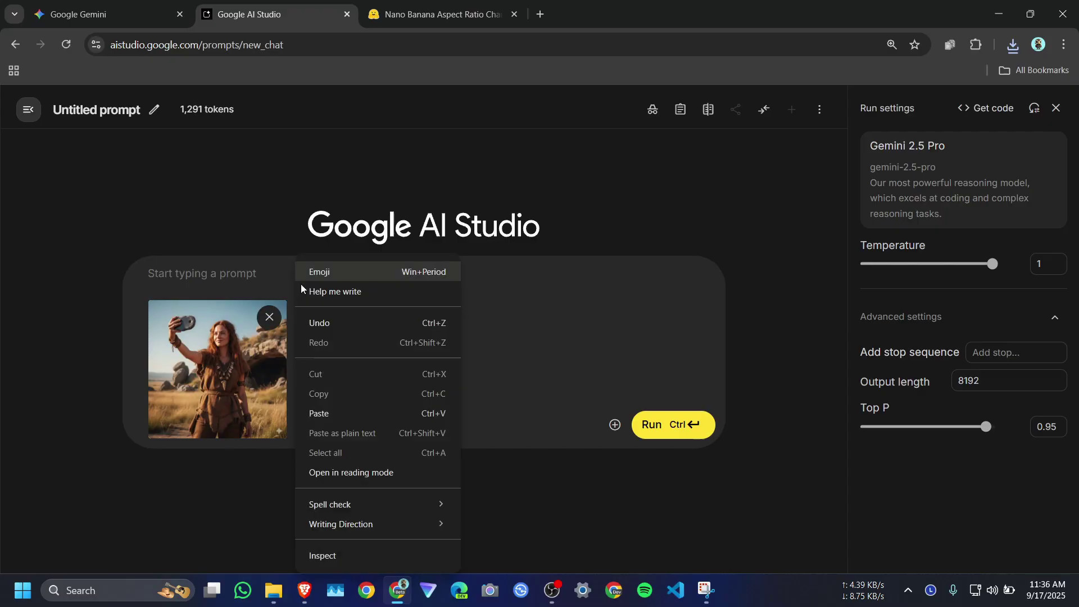
pyautogui.click(330, 422)
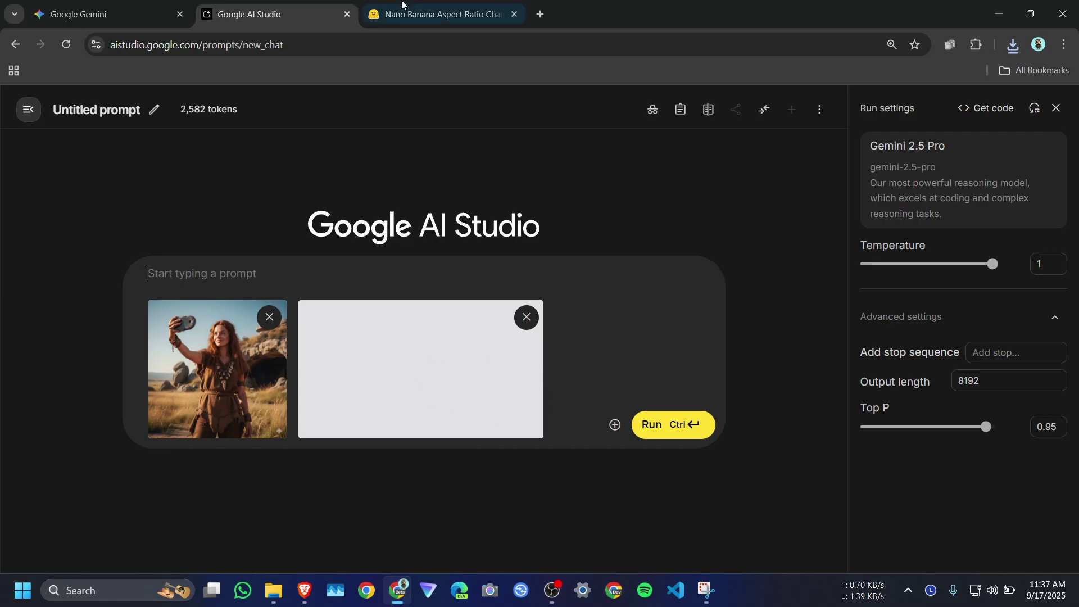
# Paste in the background-extension prompt from Hugging Face and run it with both images
pyautogui.click(438, 14)
pyautogui.scroll(2, 712, 282)
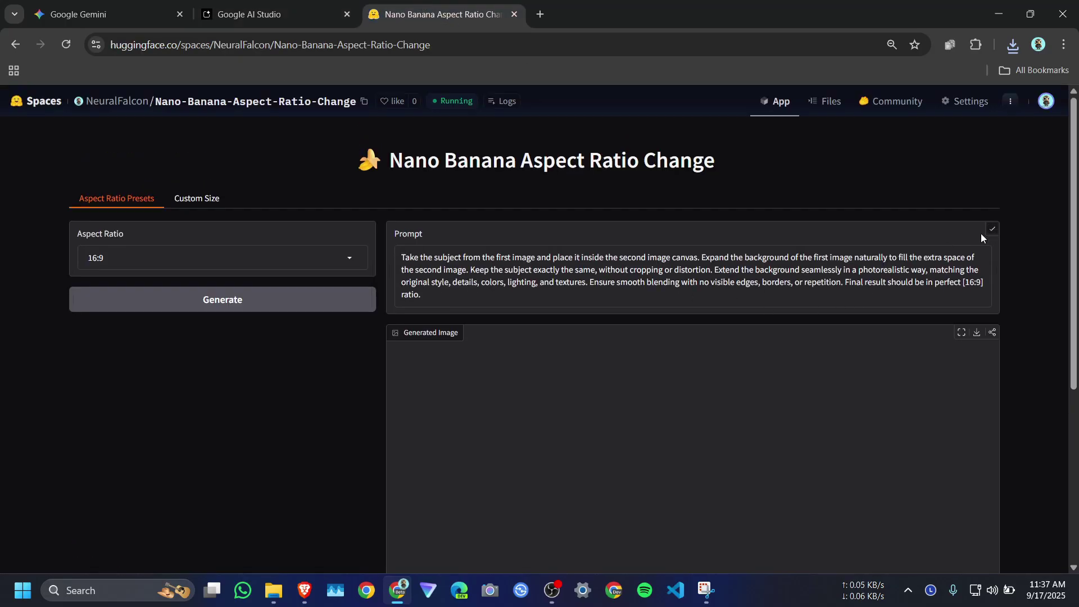
pyautogui.click(250, 4)
pyautogui.rightClick(262, 258)
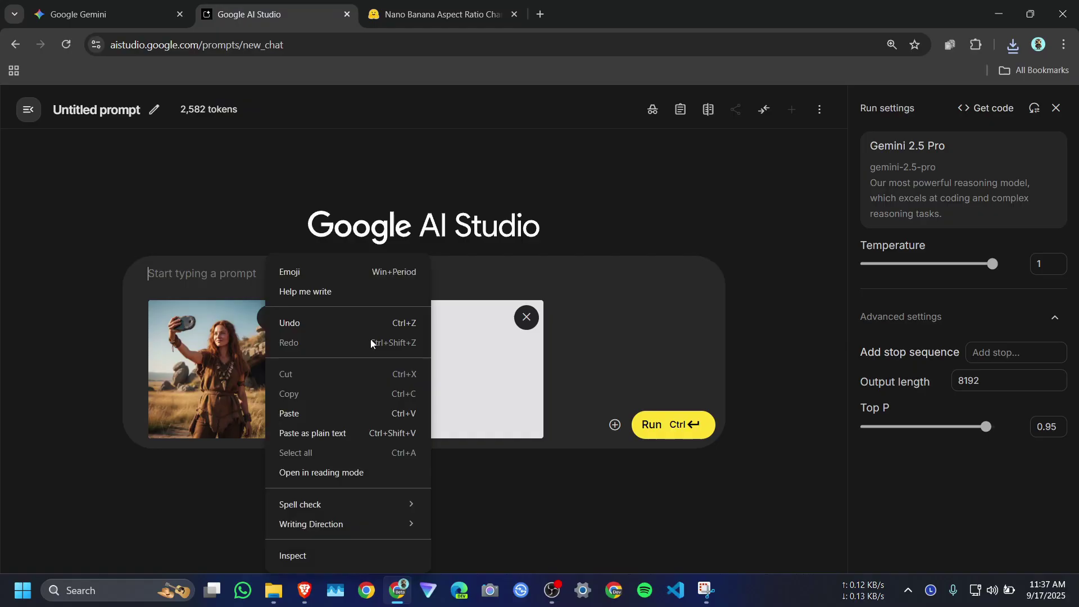
pyautogui.click(308, 420)
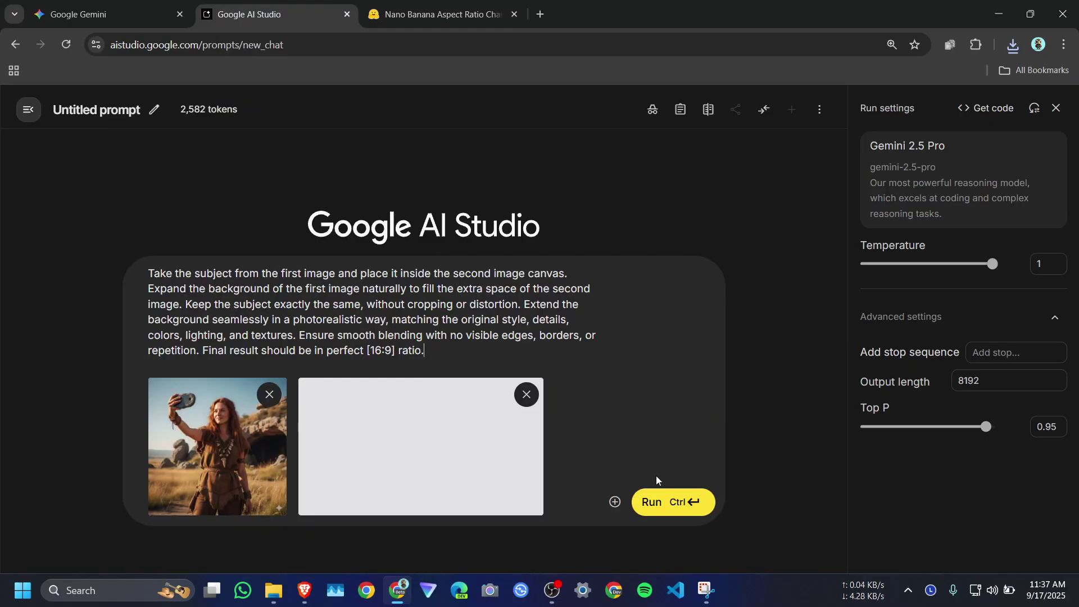
pyautogui.click(673, 503)
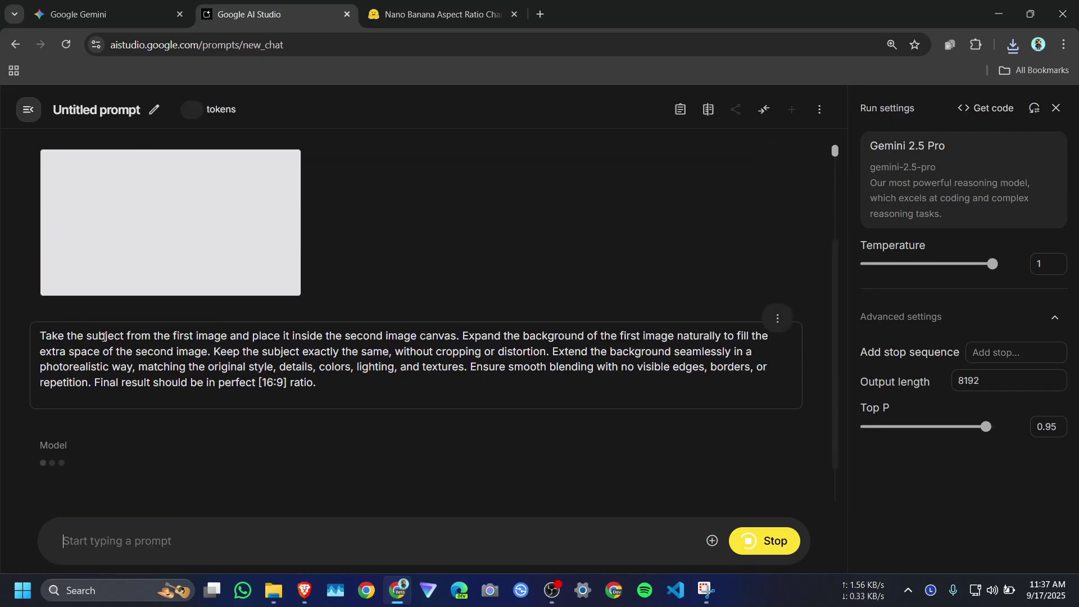
pyautogui.scroll(2, 199, 365)
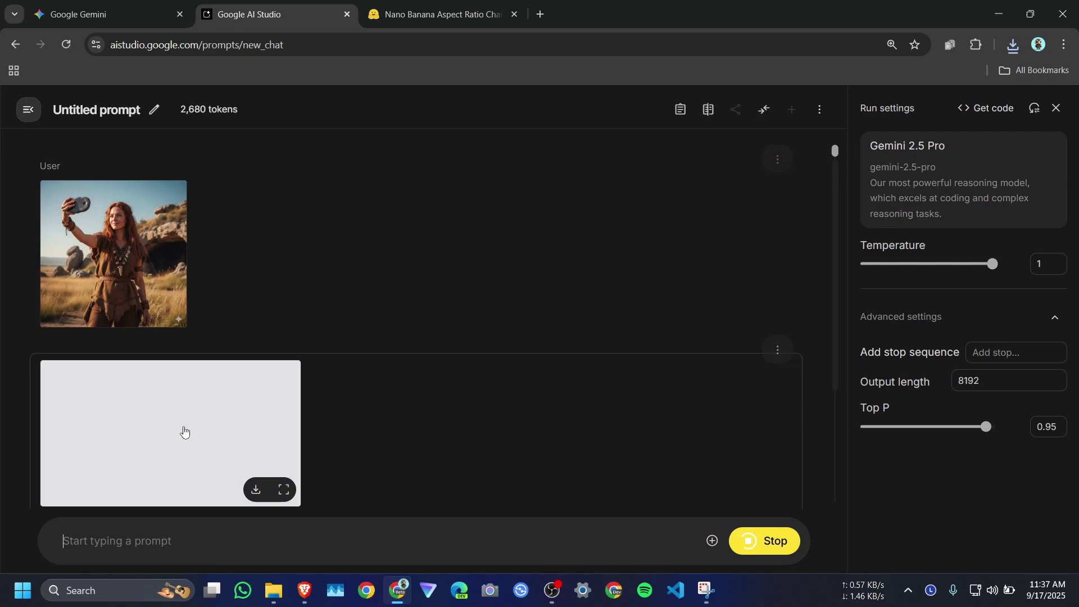
pyautogui.scroll(-2, 183, 434)
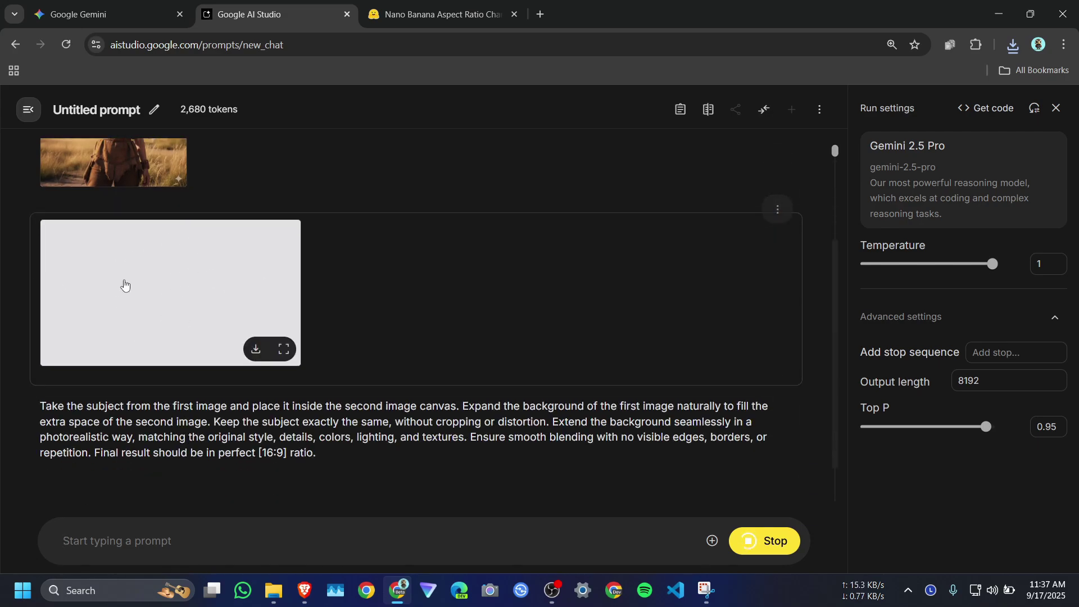
pyautogui.scroll(1, 177, 312)
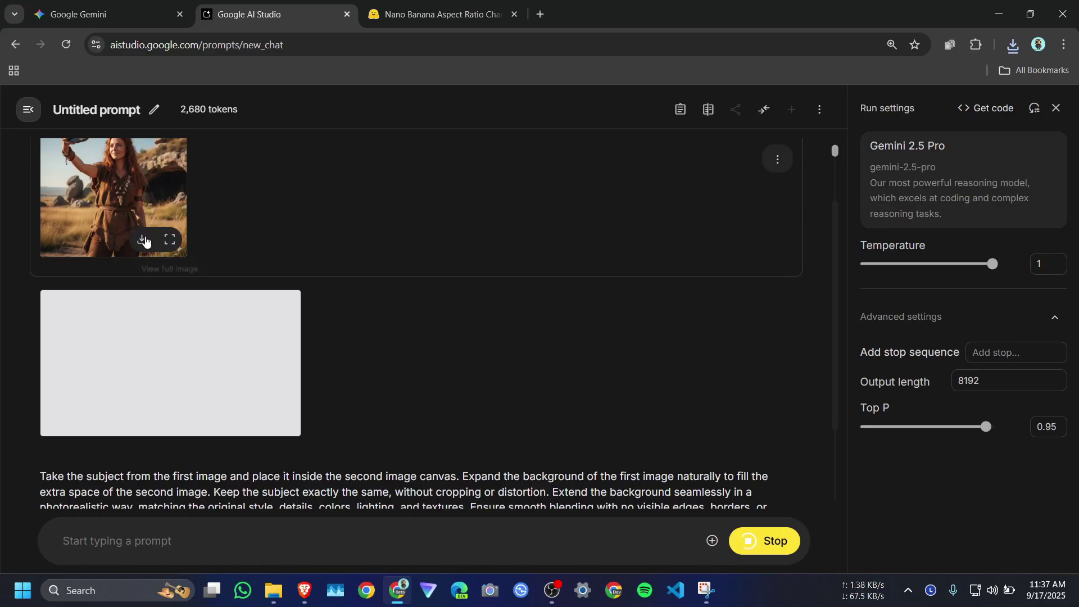
# Open the widescreen selfie with its extended rocky grassland background at full size
pyautogui.click(278, 456)
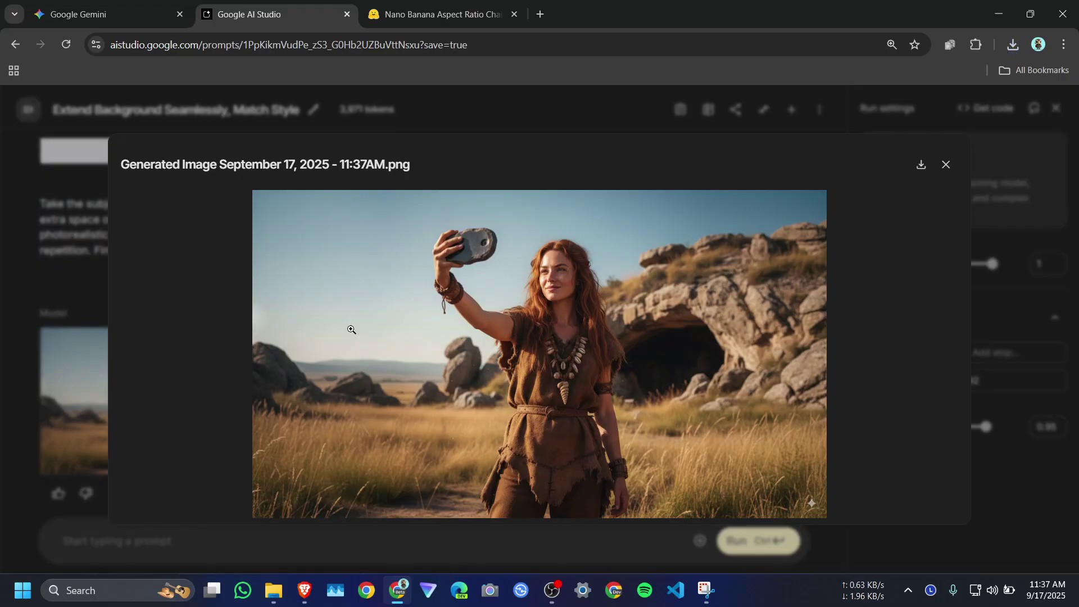
# View the original square stone_age.png, then reopen the generated 16:9 selfie full size
pyautogui.click(1, 302)
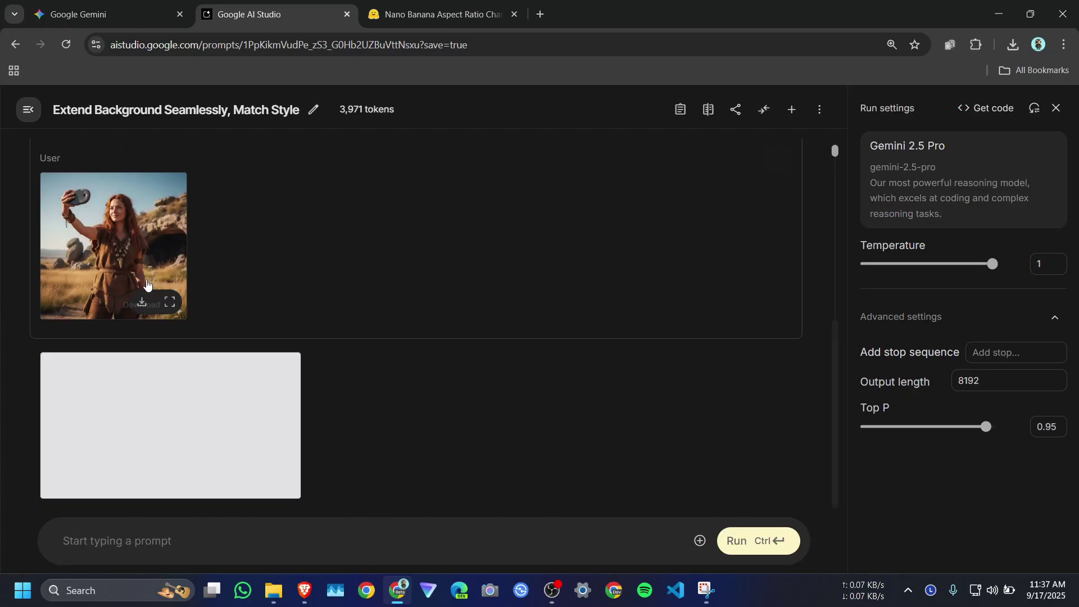
pyautogui.click(169, 314)
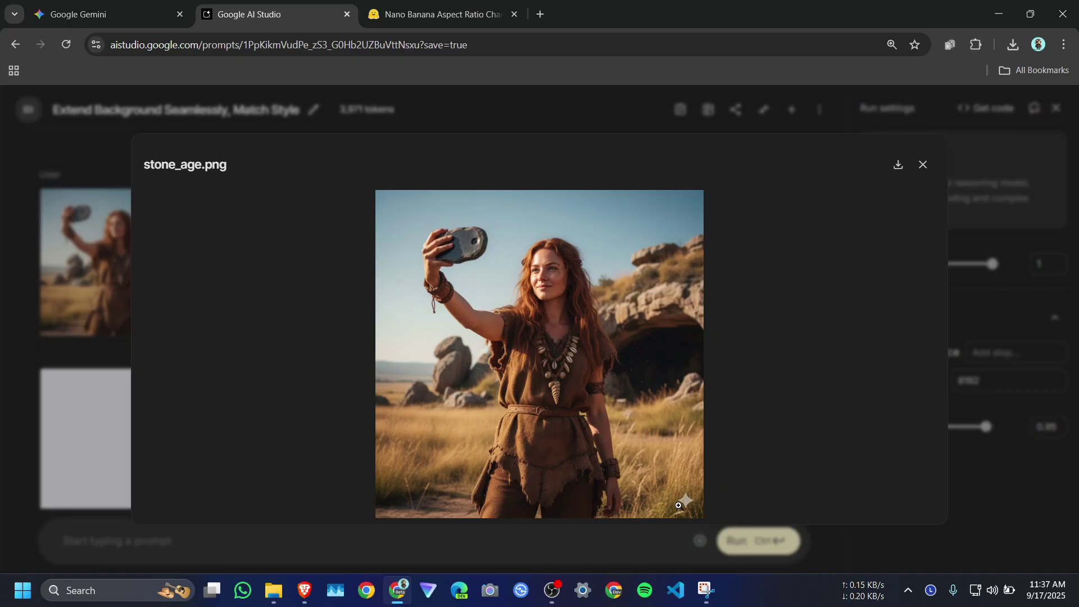
pyautogui.click(72, 294)
pyautogui.scroll(-3, 169, 337)
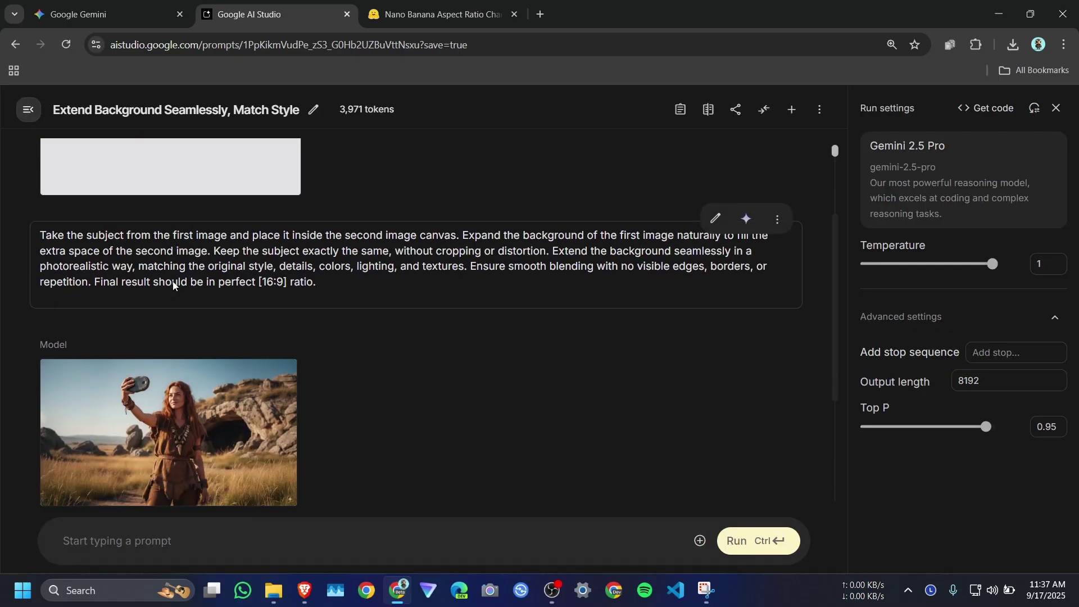
pyautogui.click(169, 396)
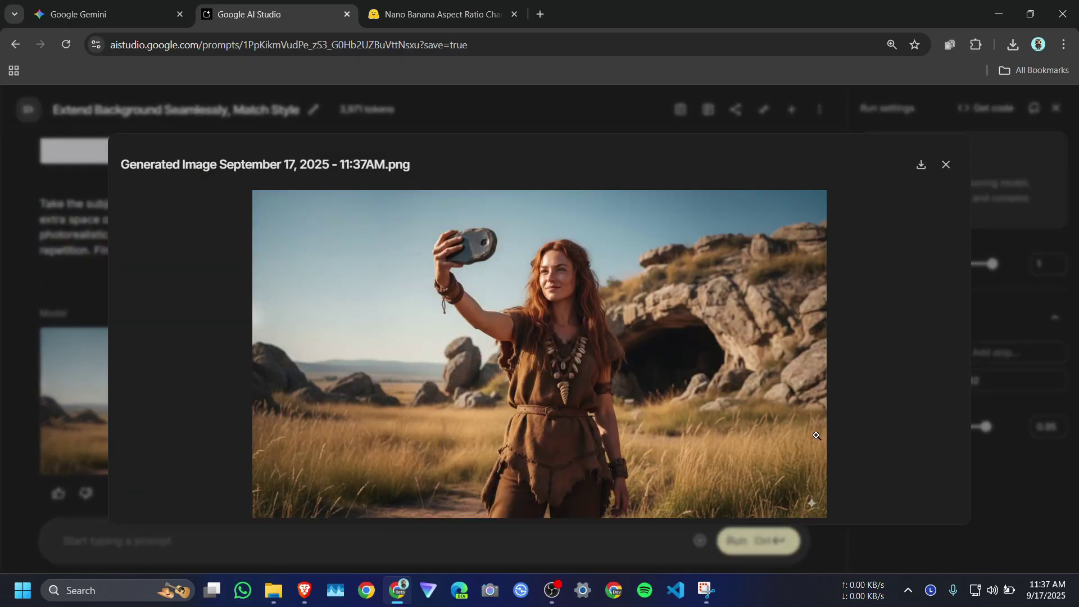